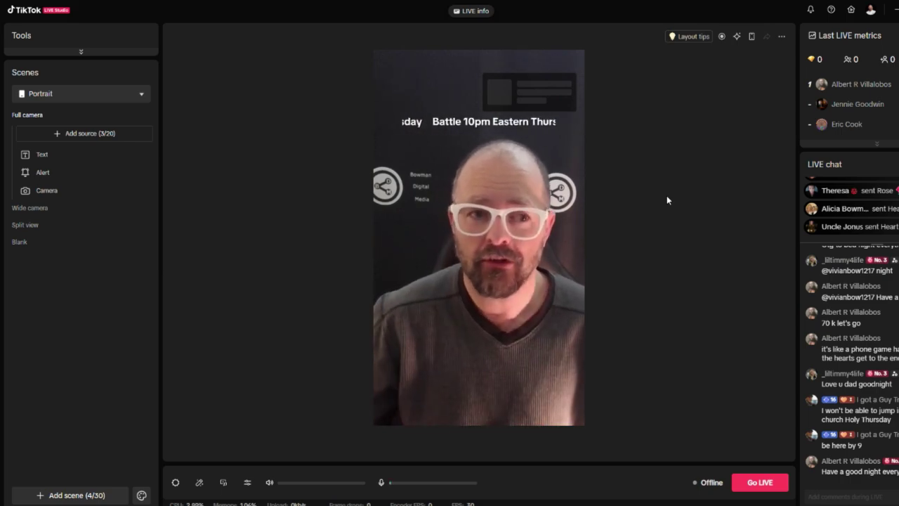
# Delete the old scrolling title text source from the Portrait scene.
pyautogui.click(81, 54)
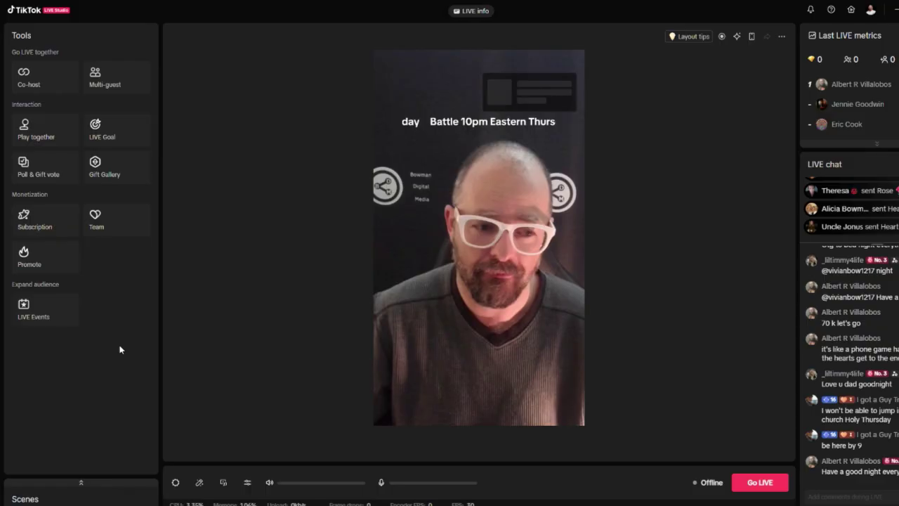
pyautogui.click(83, 484)
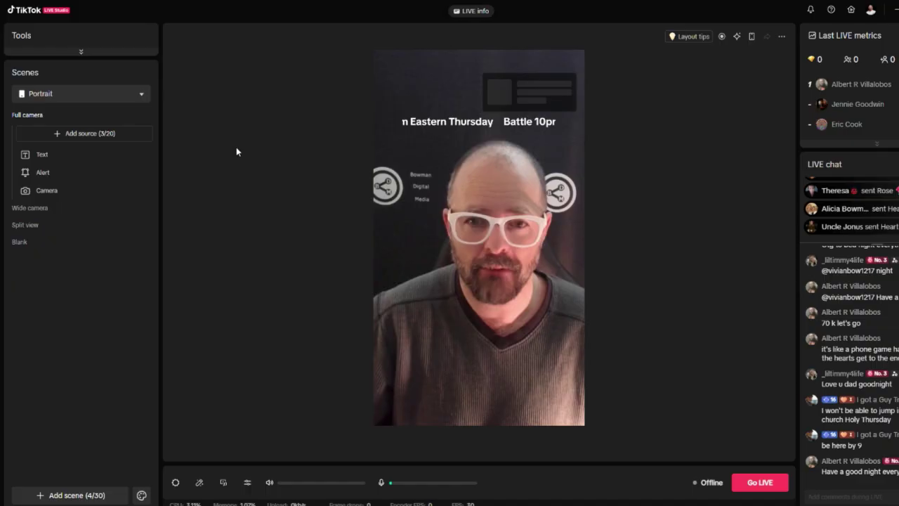
pyautogui.click(425, 121)
pyautogui.press('Delete')
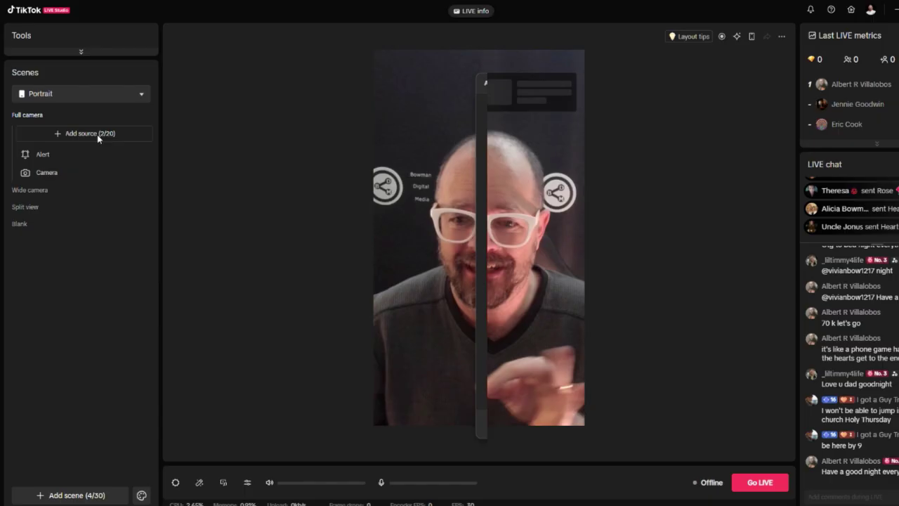
# Choose Text as the new source type to add.
pyautogui.click(98, 138)
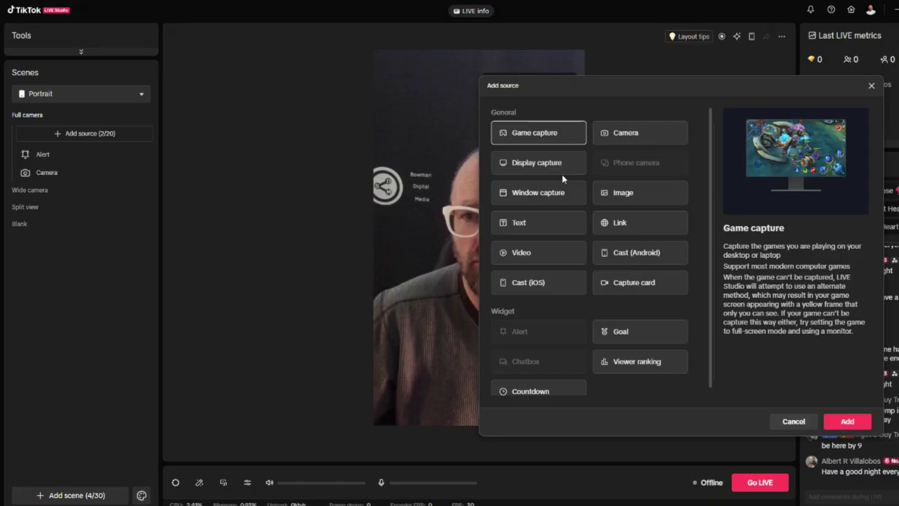
pyautogui.click(548, 226)
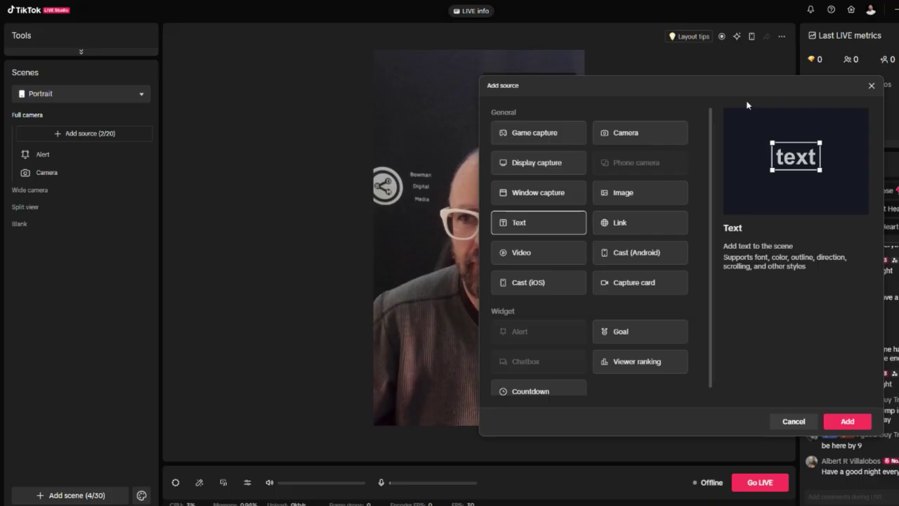
pyautogui.moveTo(740, 89); pyautogui.dragTo(526, 90)
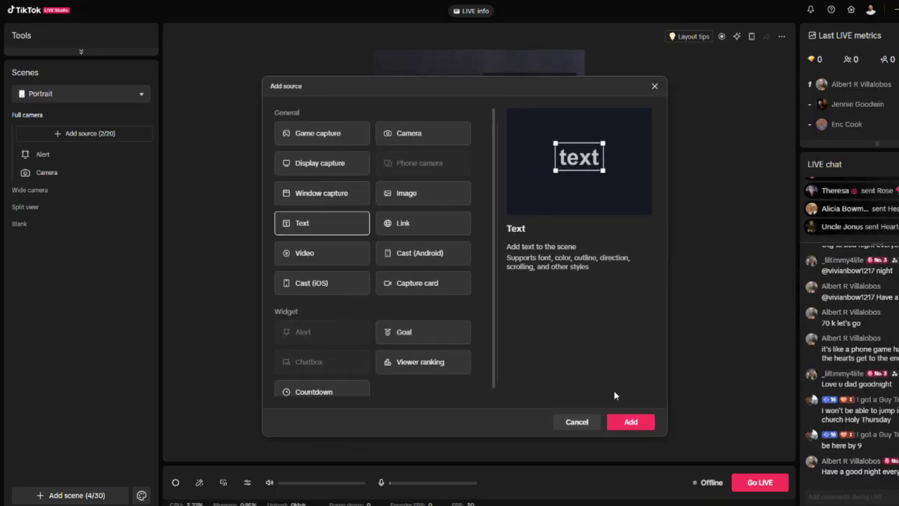
# Enter 'Battle 10pm Eastern Thursday' as the text and apply the red preset style.
pyautogui.click(631, 422)
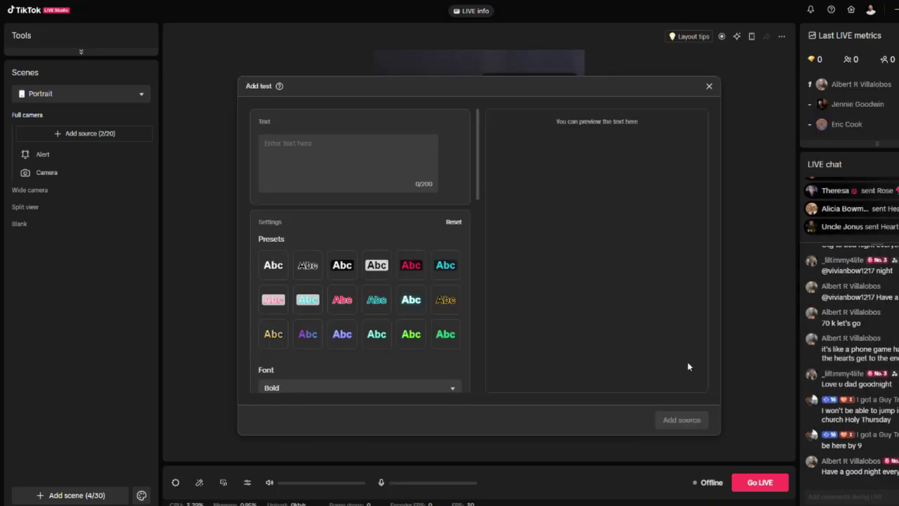
pyautogui.click(323, 146)
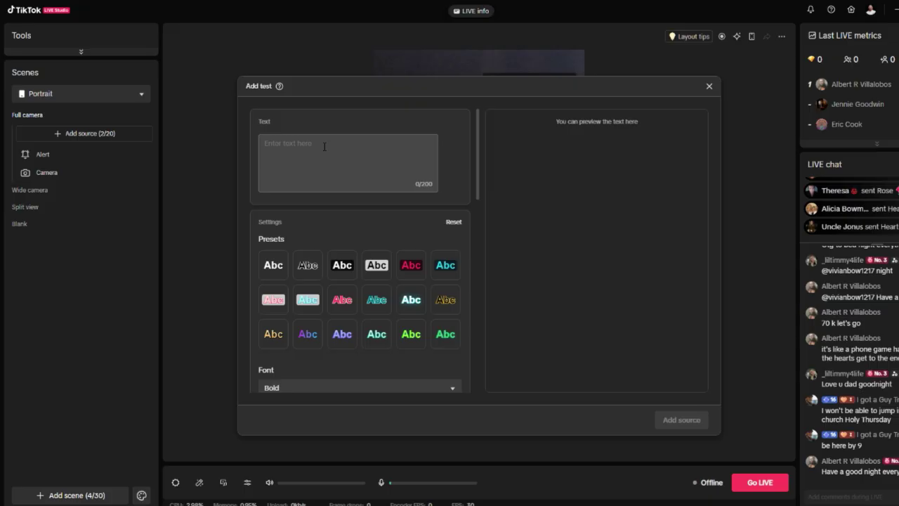
pyautogui.write('Battle 10pm Eastern Thursday')
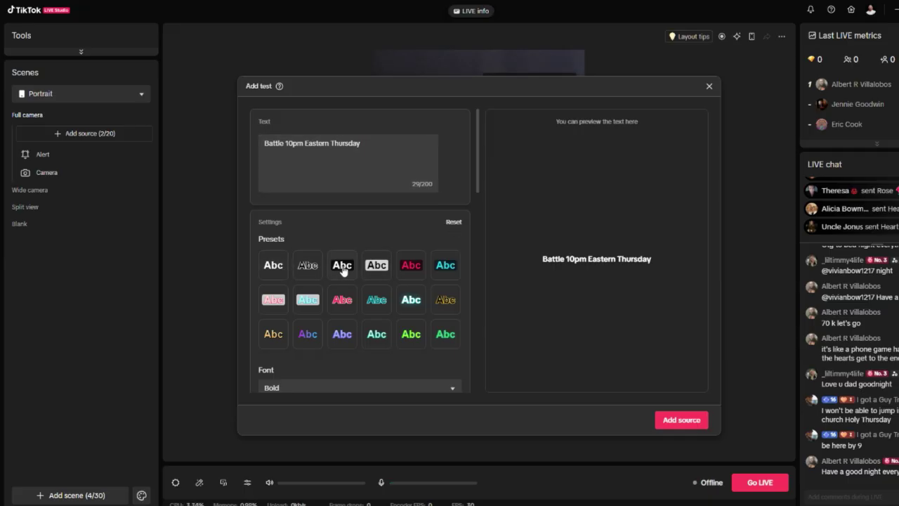
pyautogui.click(446, 267)
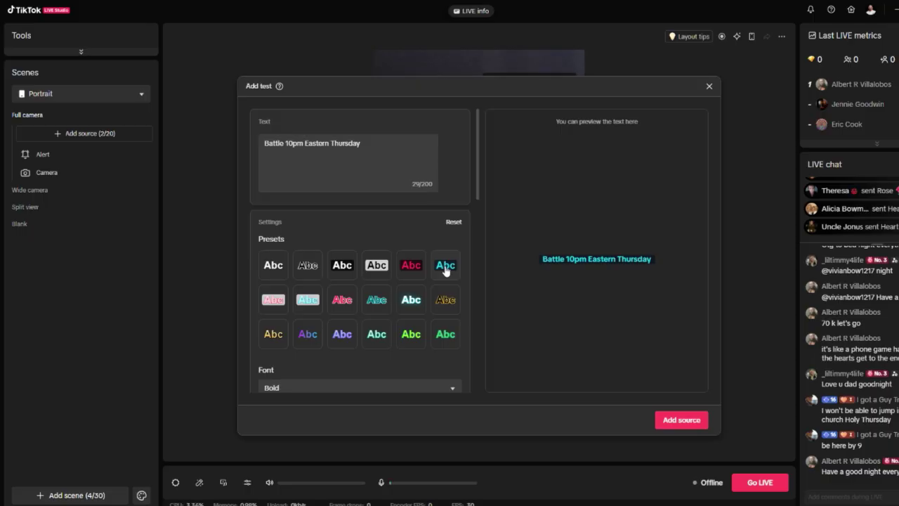
pyautogui.click(422, 273)
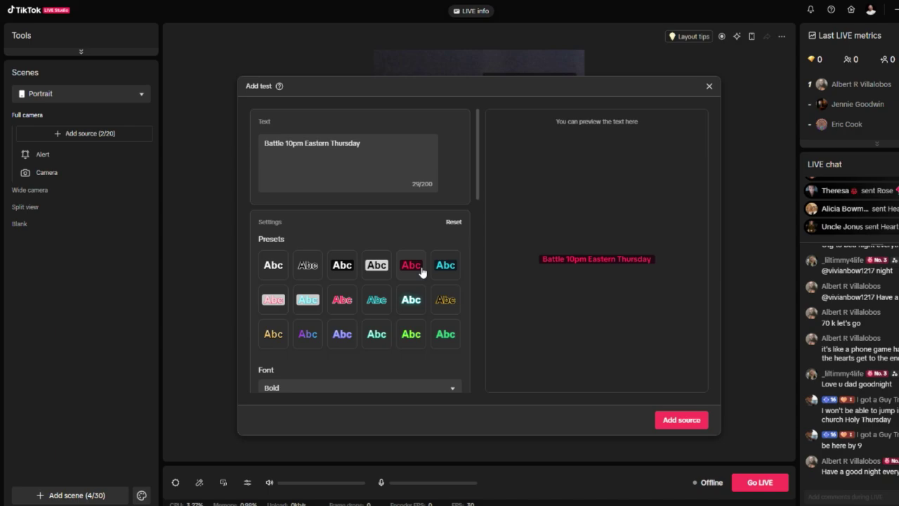
# Set the banner's font size to 32.
pyautogui.scroll(-4, 422, 273)
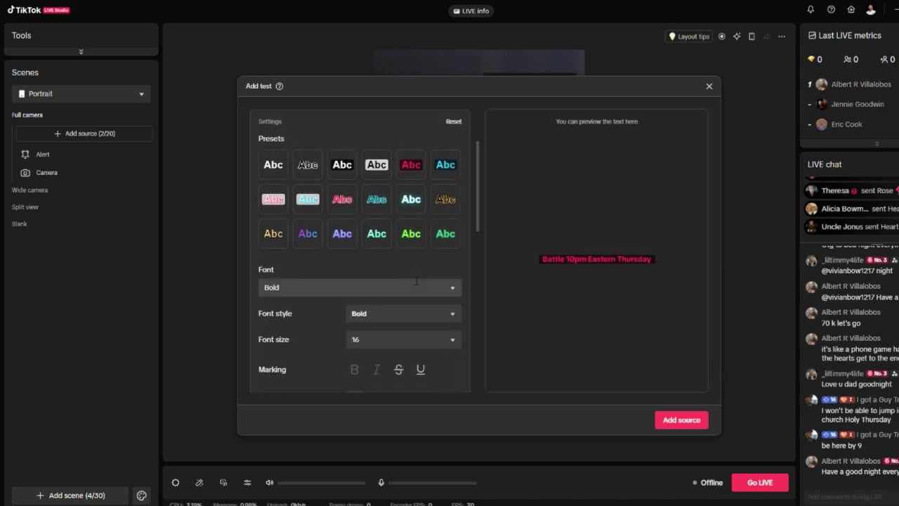
pyautogui.click(450, 288)
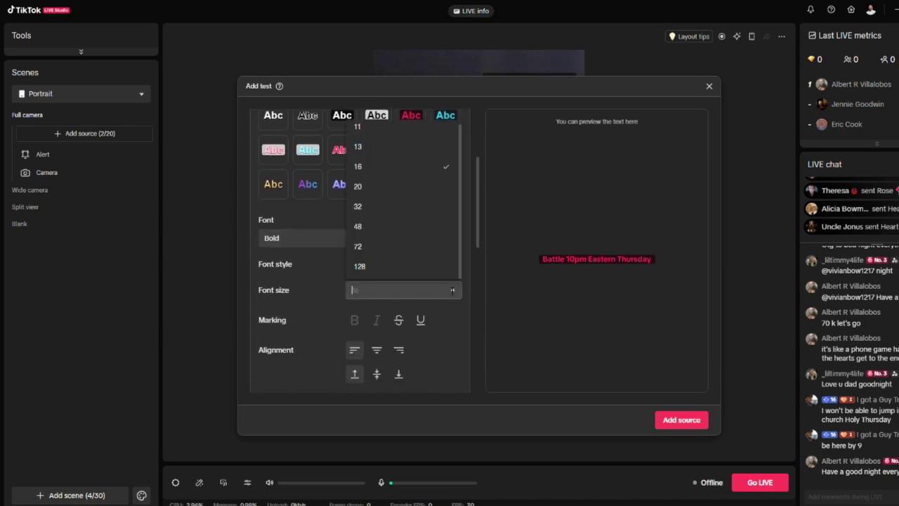
pyautogui.click(391, 206)
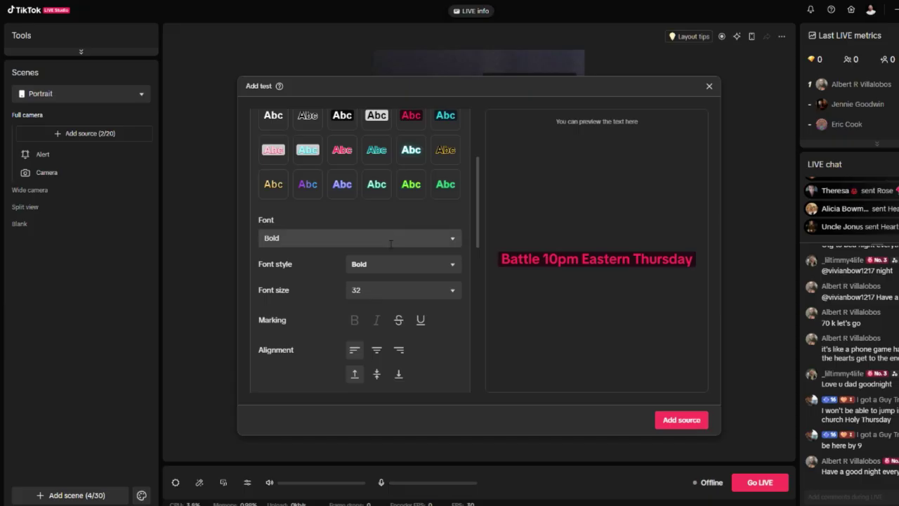
# Try a more muted text colour in the colour picker.
pyautogui.scroll(-3, 390, 266)
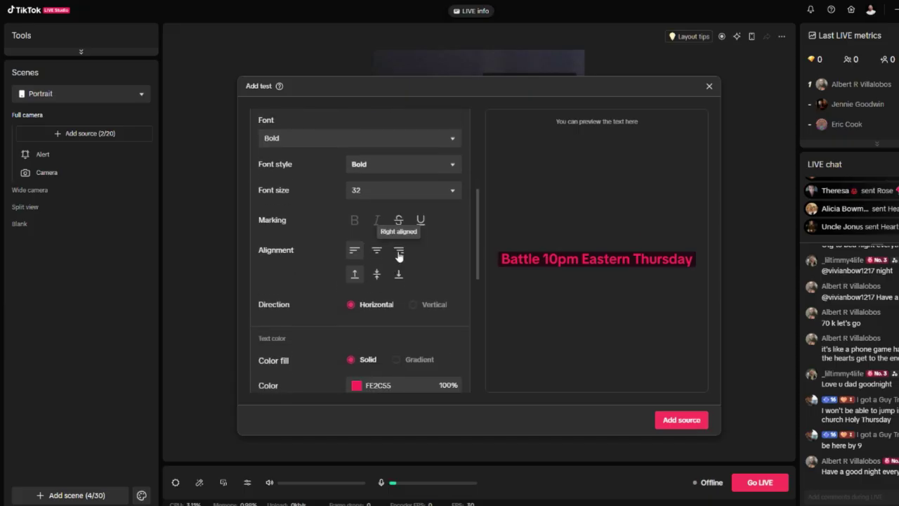
pyautogui.scroll(-3, 396, 257)
pyautogui.scroll(-2, 396, 258)
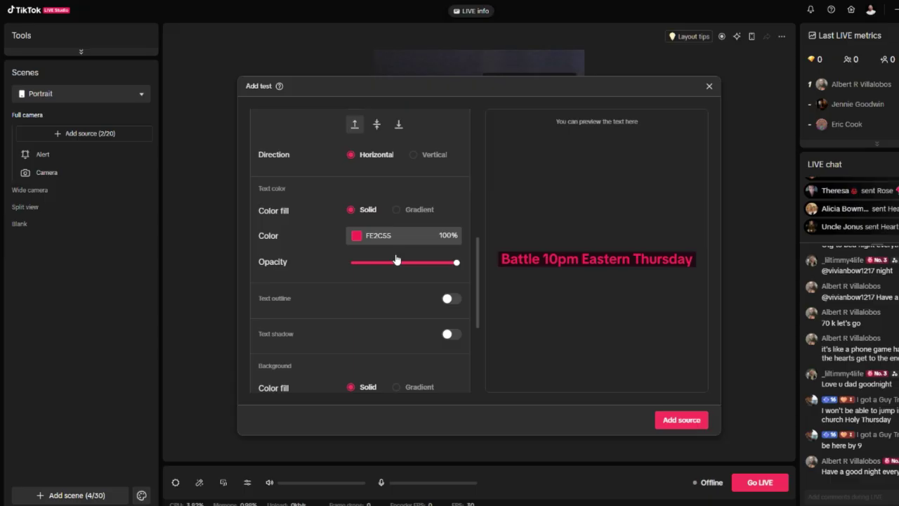
pyautogui.click(358, 237)
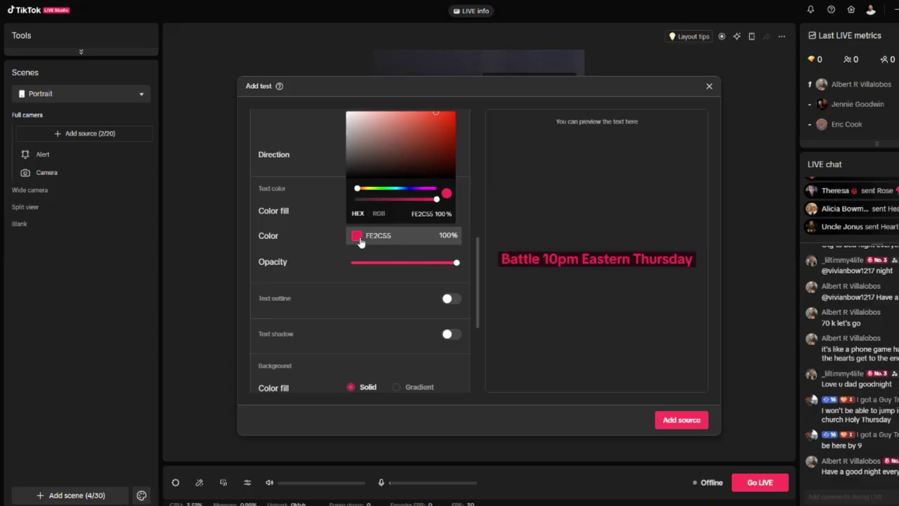
pyautogui.click(436, 110)
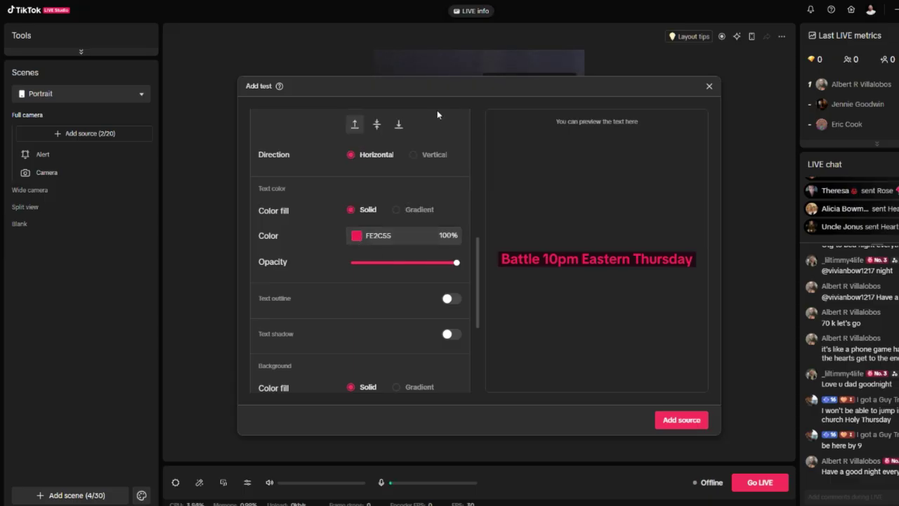
pyautogui.click(357, 236)
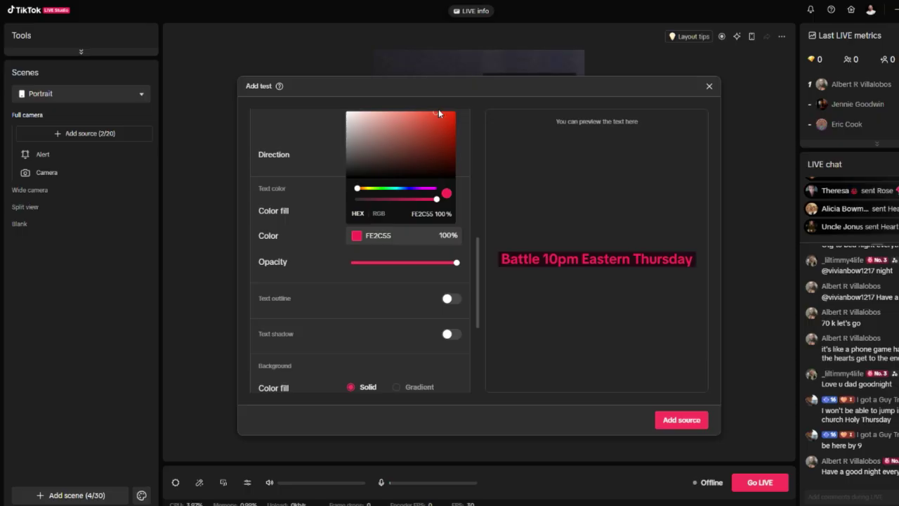
pyautogui.moveTo(438, 119); pyautogui.dragTo(414, 126)
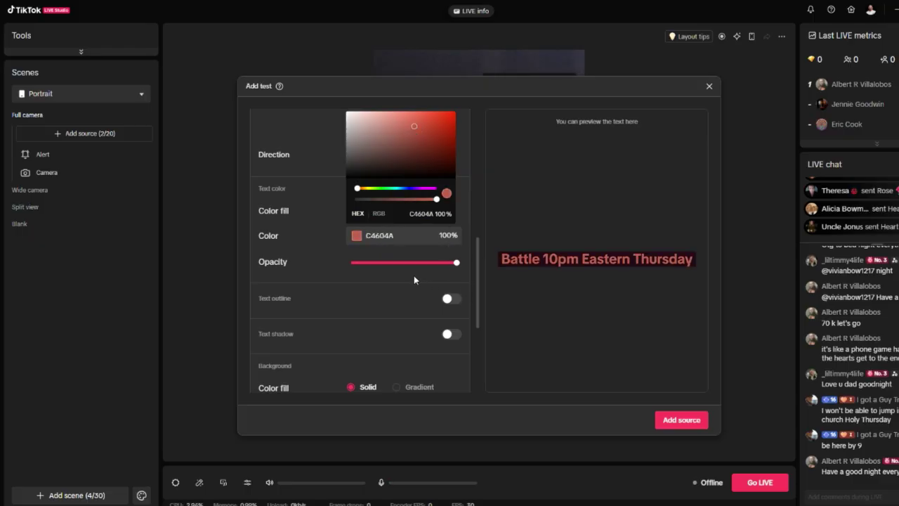
# Change the text colour to white (FFFFFF) at 100%.
pyautogui.scroll(3, 328, 186)
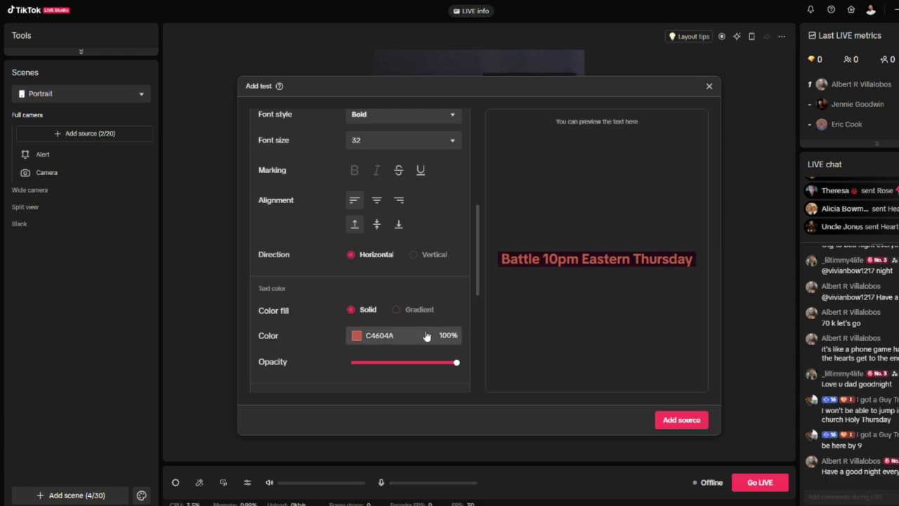
pyautogui.click(357, 336)
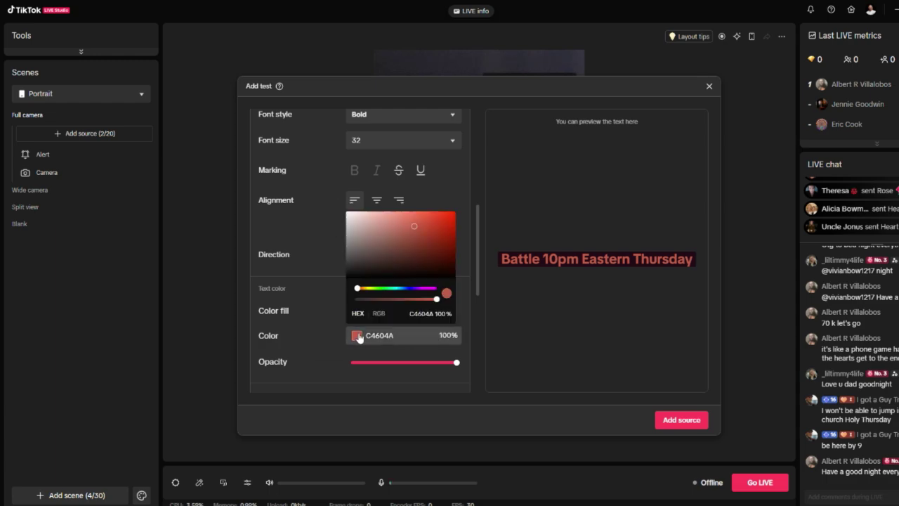
pyautogui.click(416, 228)
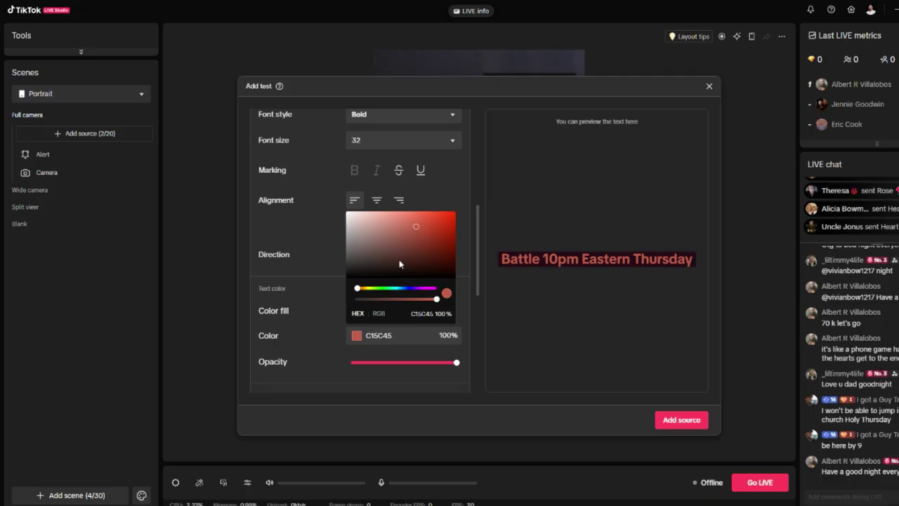
pyautogui.click(395, 340)
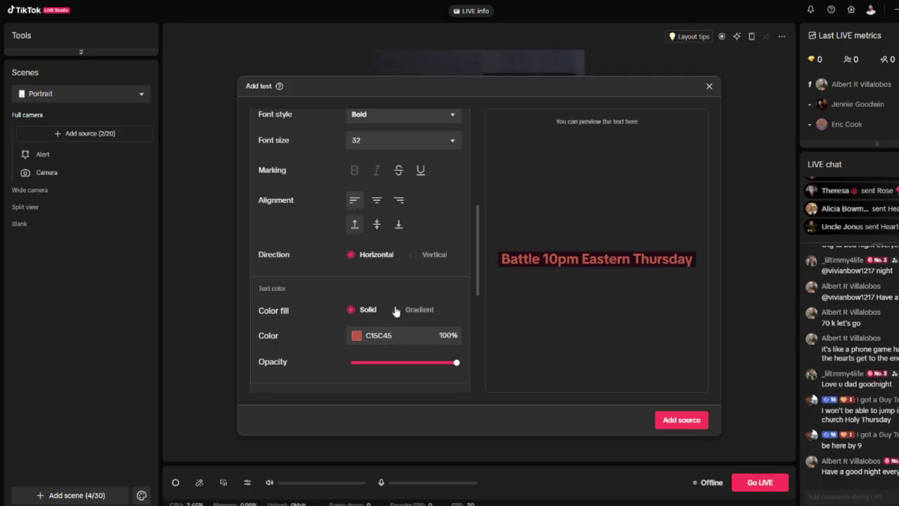
pyautogui.click(358, 338)
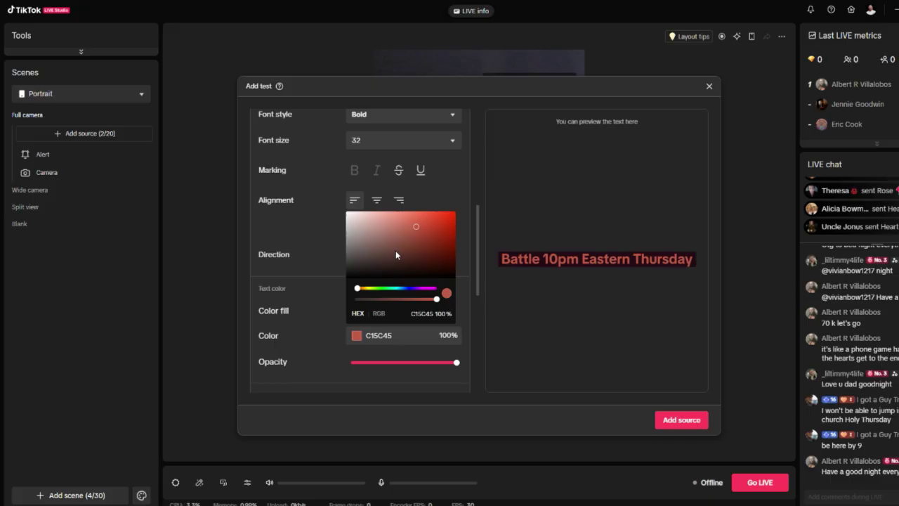
pyautogui.moveTo(415, 232); pyautogui.dragTo(345, 212)
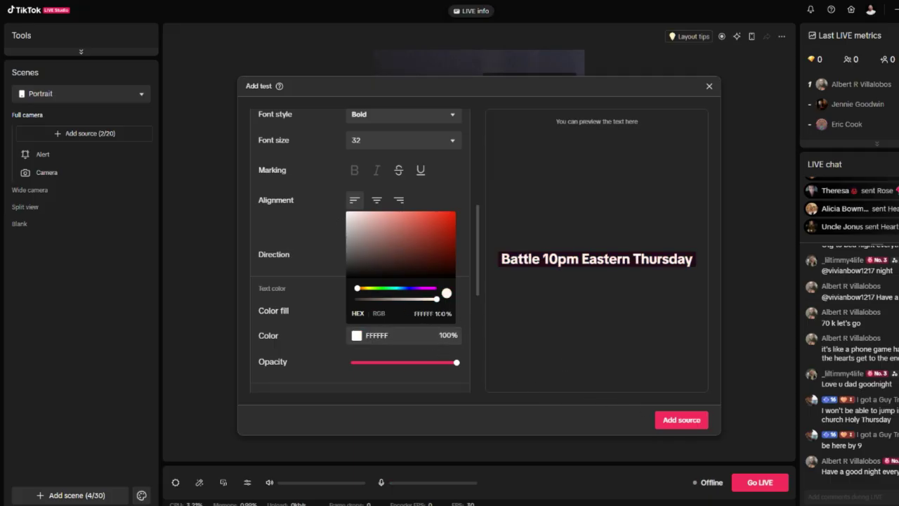
# Set the text background to black (000000) at 80% and add the banner to the Portrait scene.
pyautogui.click(325, 329)
pyautogui.scroll(-3, 328, 328)
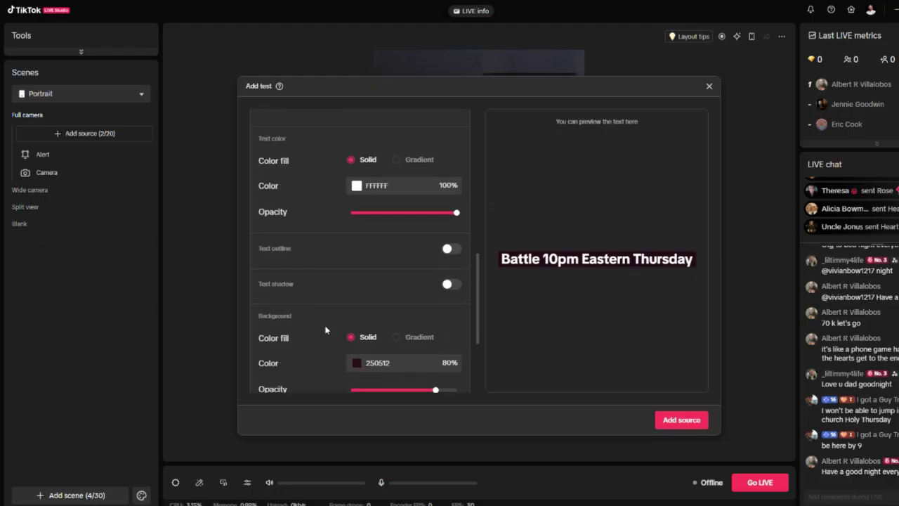
pyautogui.scroll(-2, 333, 316)
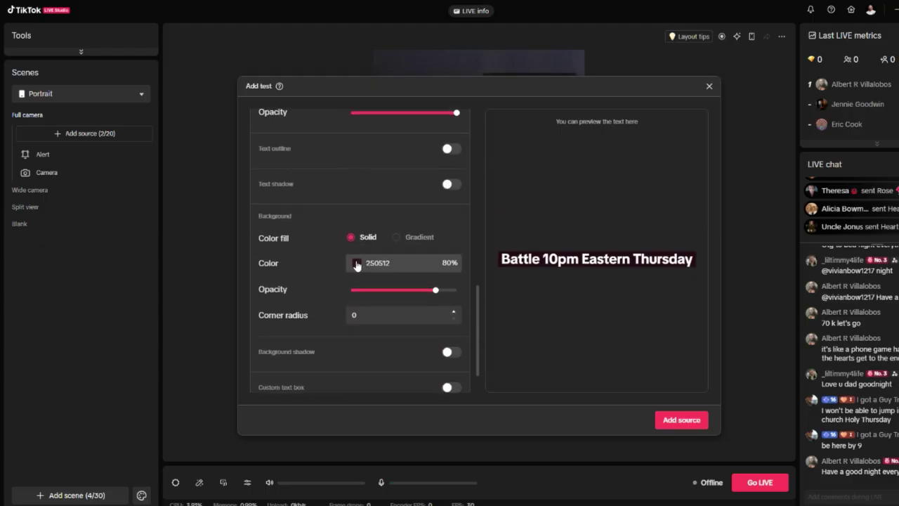
pyautogui.click(357, 263)
pyautogui.moveTo(440, 201); pyautogui.dragTo(461, 218)
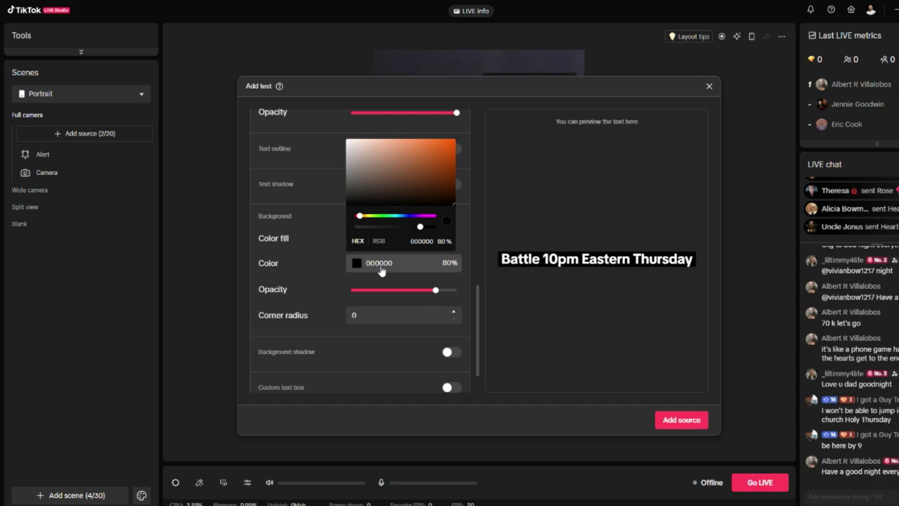
pyautogui.click(330, 269)
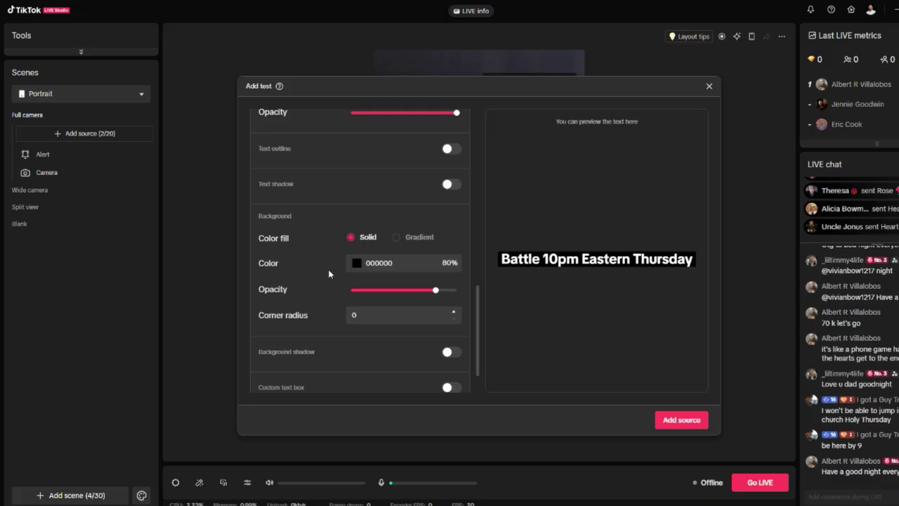
pyautogui.scroll(-1, 329, 274)
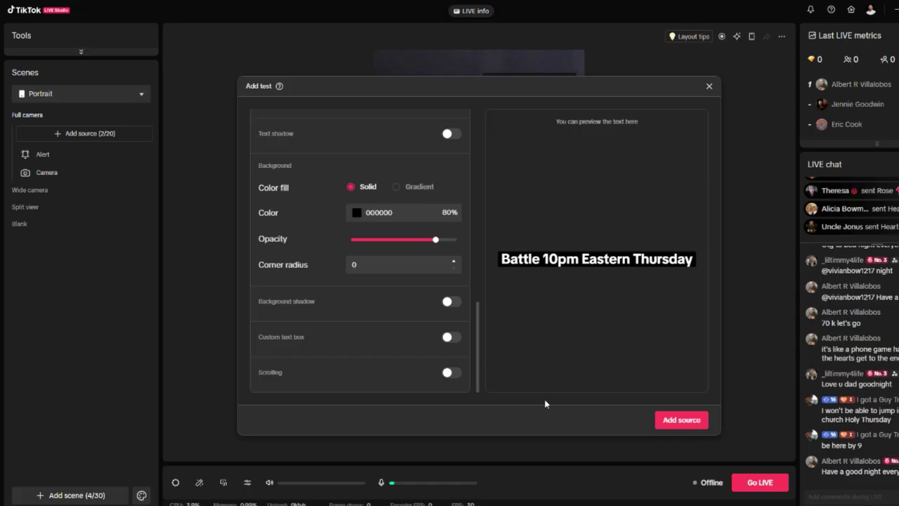
pyautogui.click(681, 424)
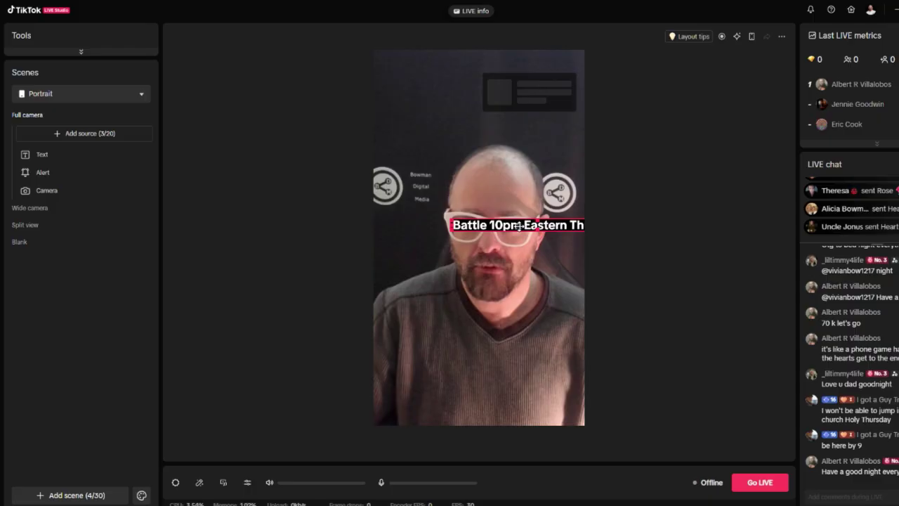
# Move the banner above the host's head, centred horizontally, then deselect it.
pyautogui.moveTo(519, 225); pyautogui.dragTo(459, 129)
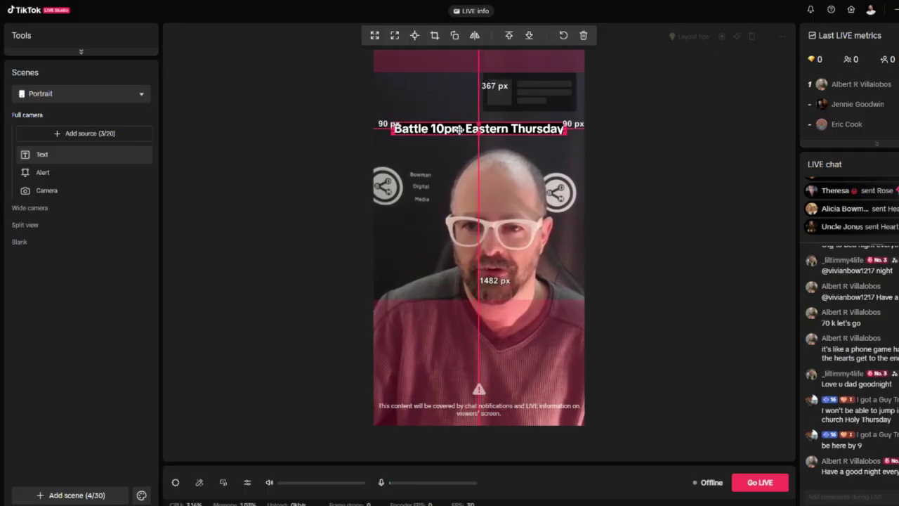
pyautogui.click(661, 195)
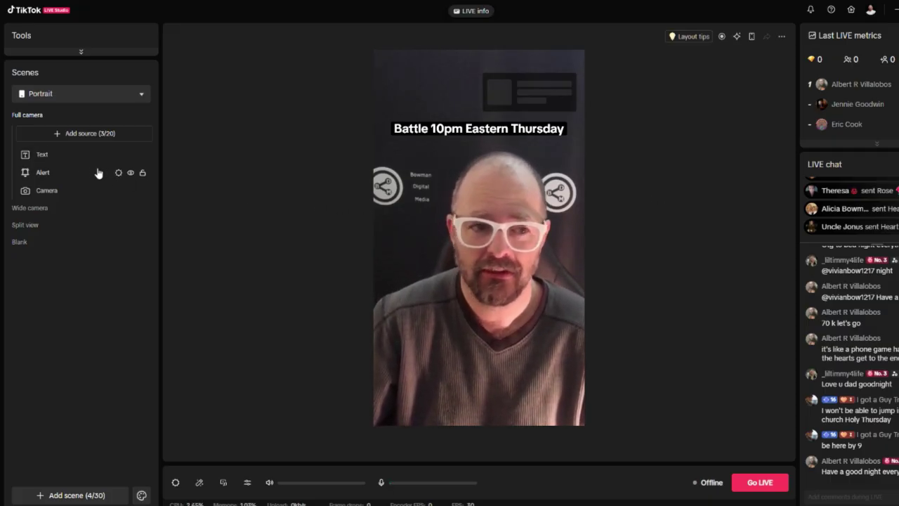
# Turn on horizontal scrolling in the Text source's settings and apply it.
pyautogui.click(26, 156)
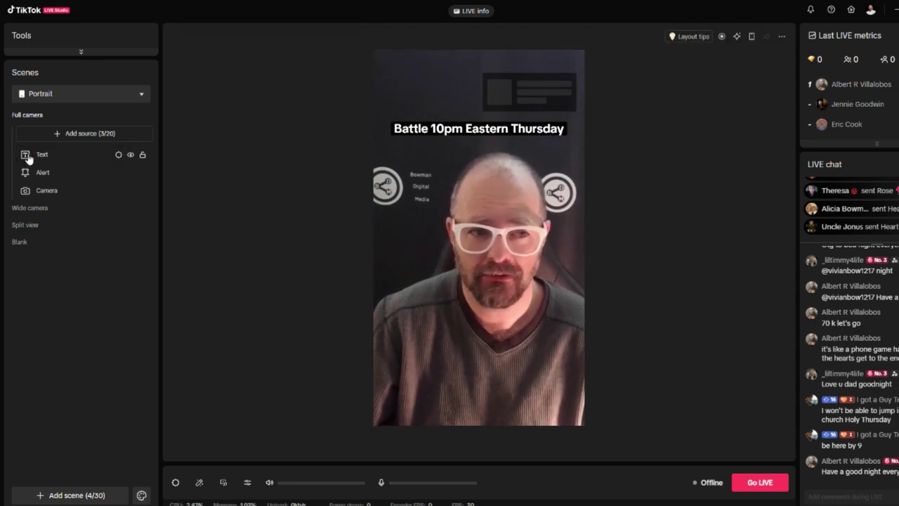
pyautogui.doubleClick(28, 157)
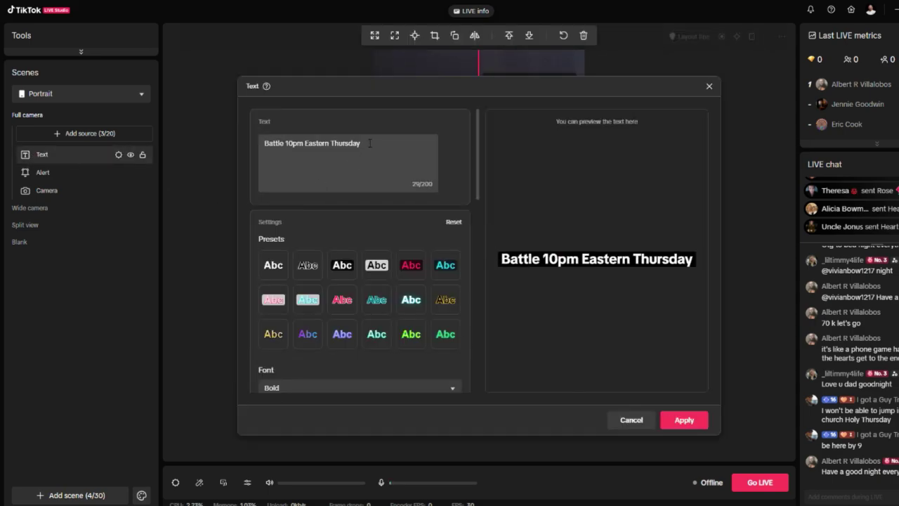
pyautogui.scroll(-10, 389, 281)
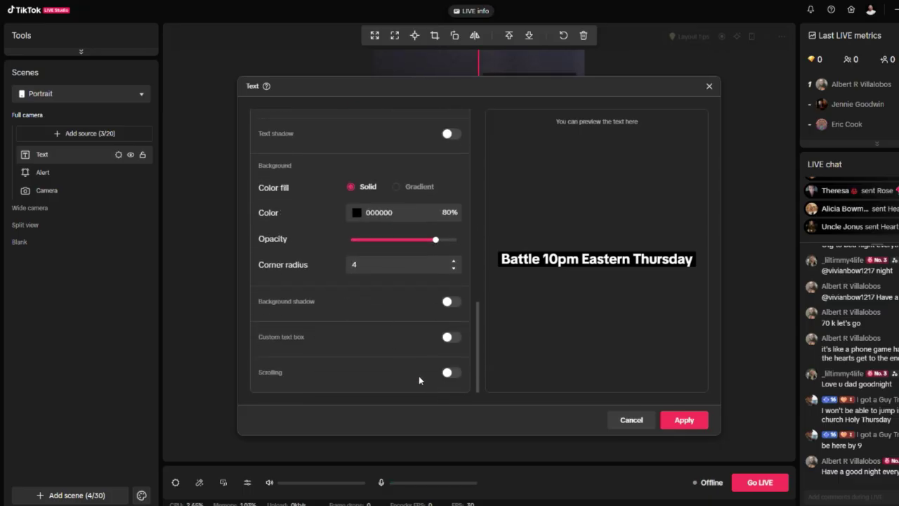
pyautogui.click(440, 375)
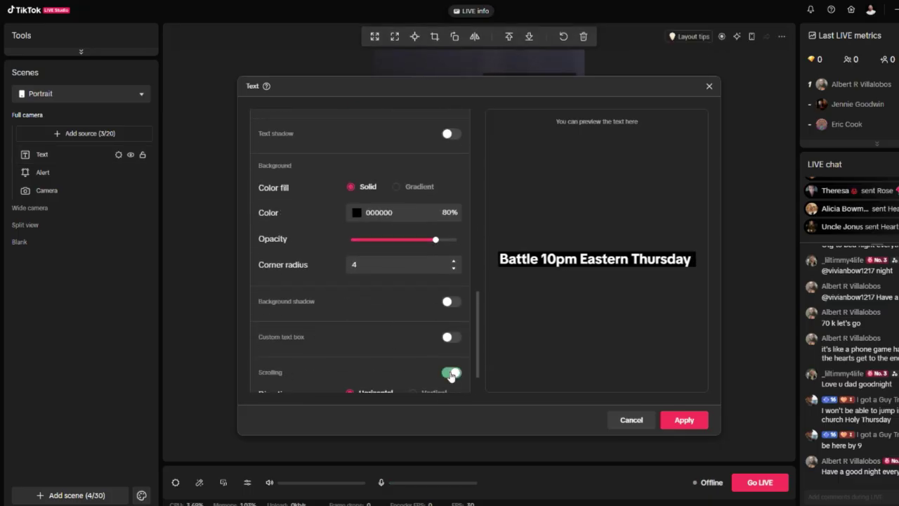
pyautogui.scroll(-1, 436, 362)
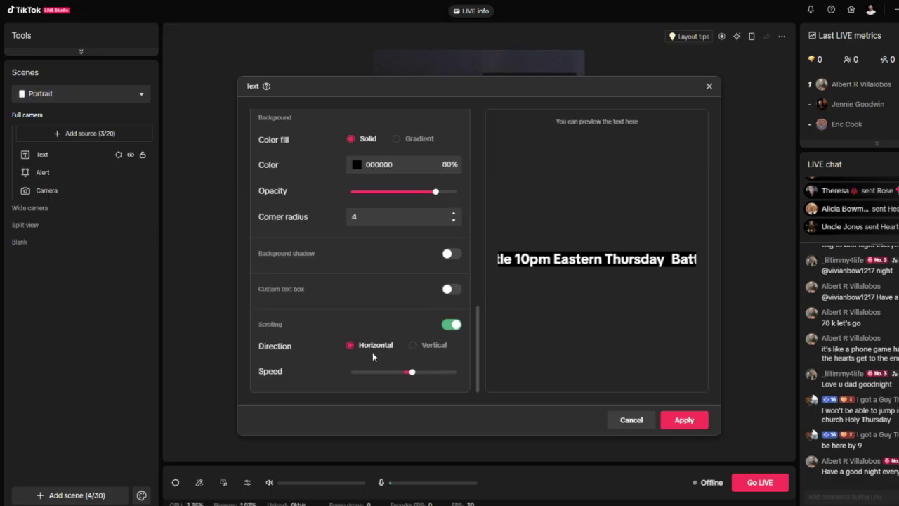
pyautogui.click(413, 347)
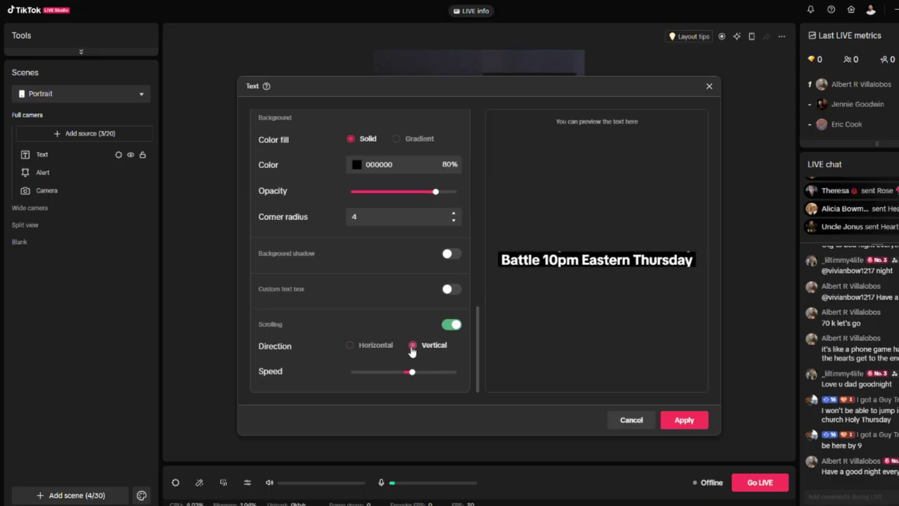
pyautogui.click(349, 345)
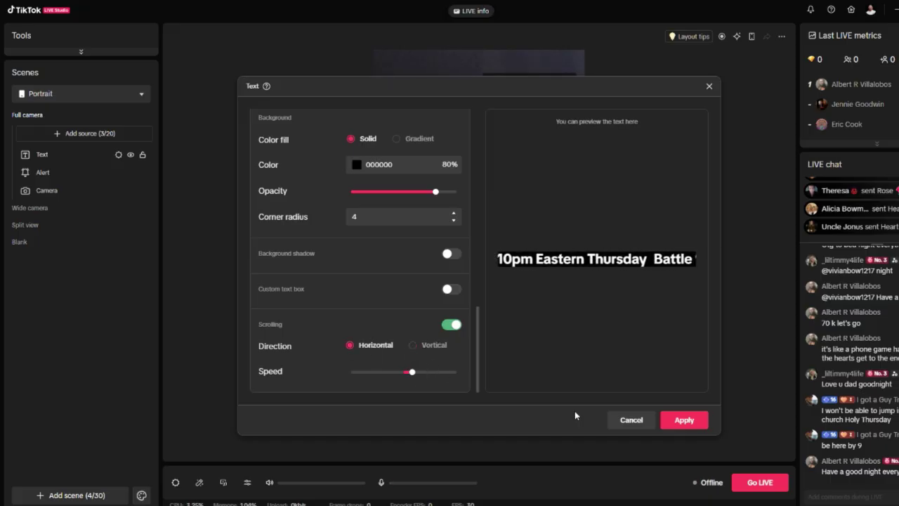
pyautogui.click(692, 425)
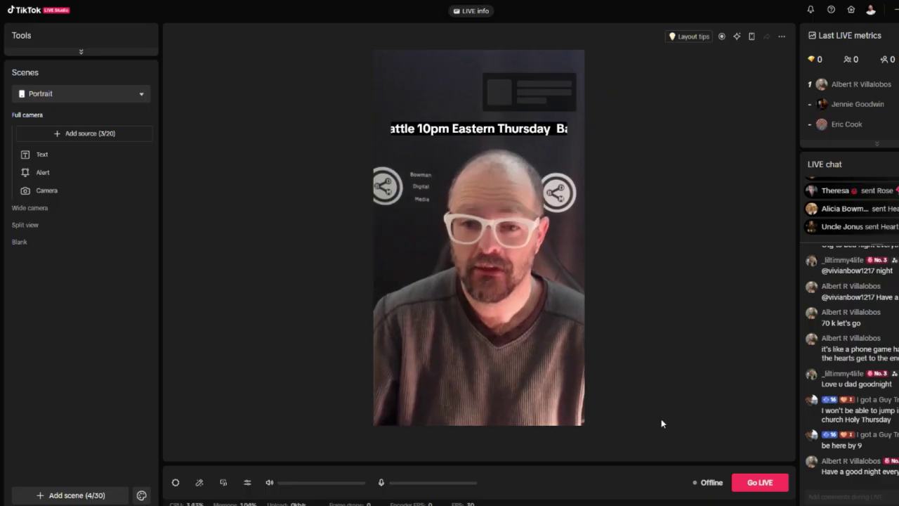